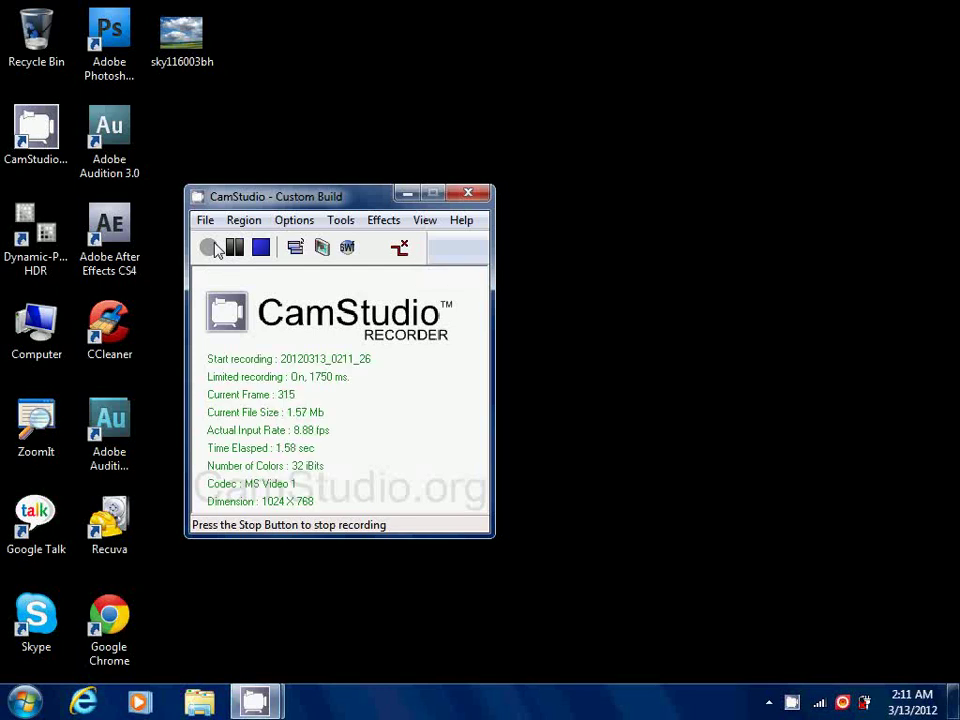
Minimize the CamStudio recorder and select the Dynamic Photo HDR desktop shortcut.
click(406, 199)
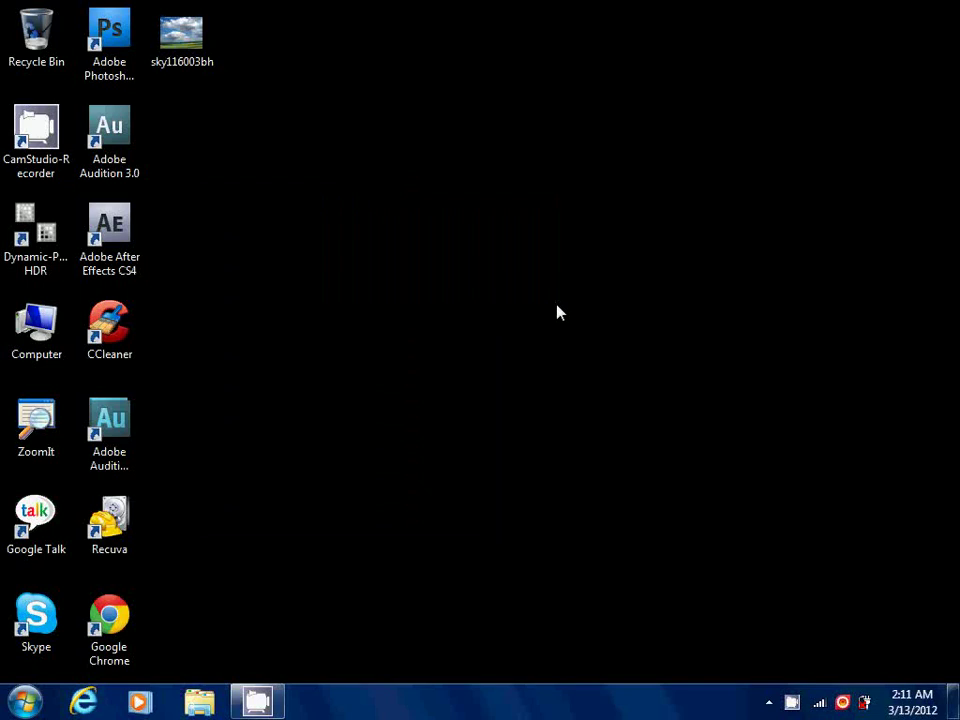
click(54, 262)
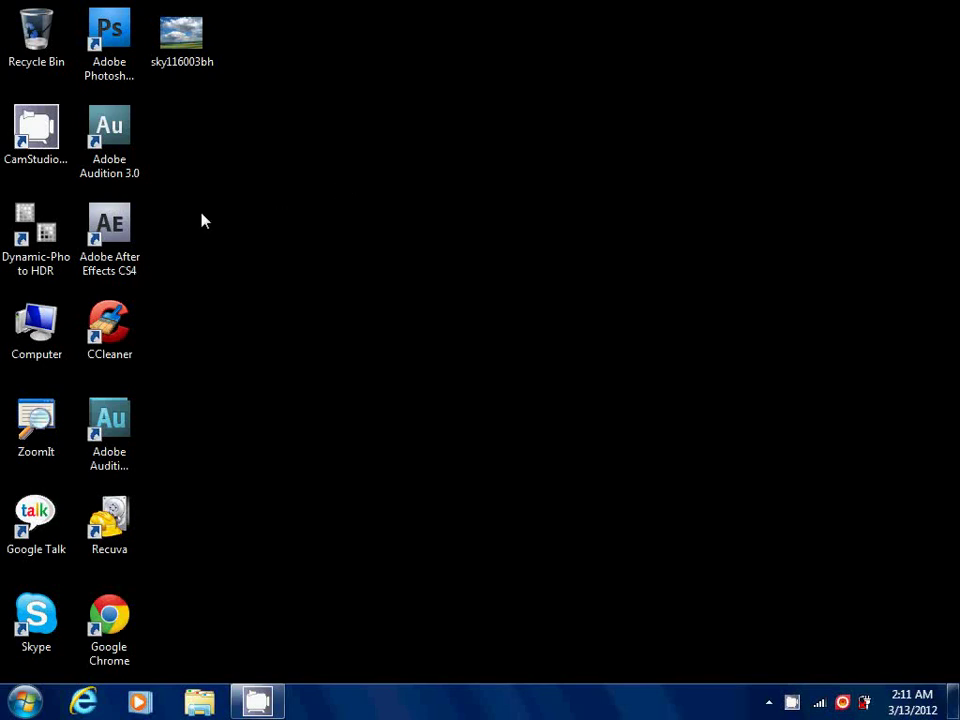
Launch Dynamic Photo HDR from its desktop shortcut and drag the sky116003bh photo toward it.
double_click(28, 235)
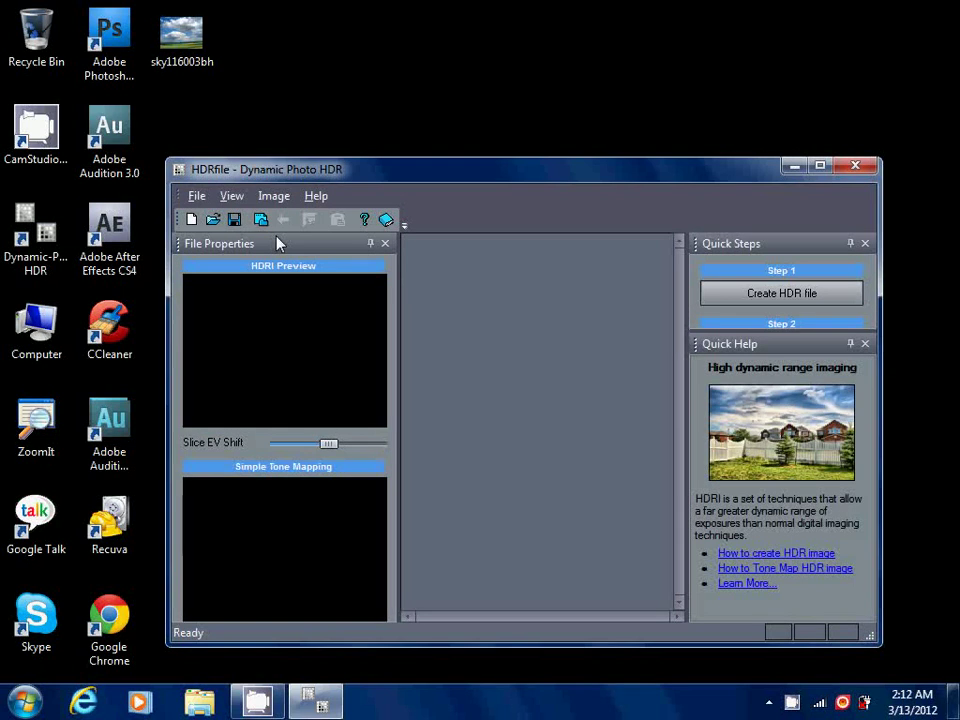
click(248, 93)
mouse_move(199, 48)
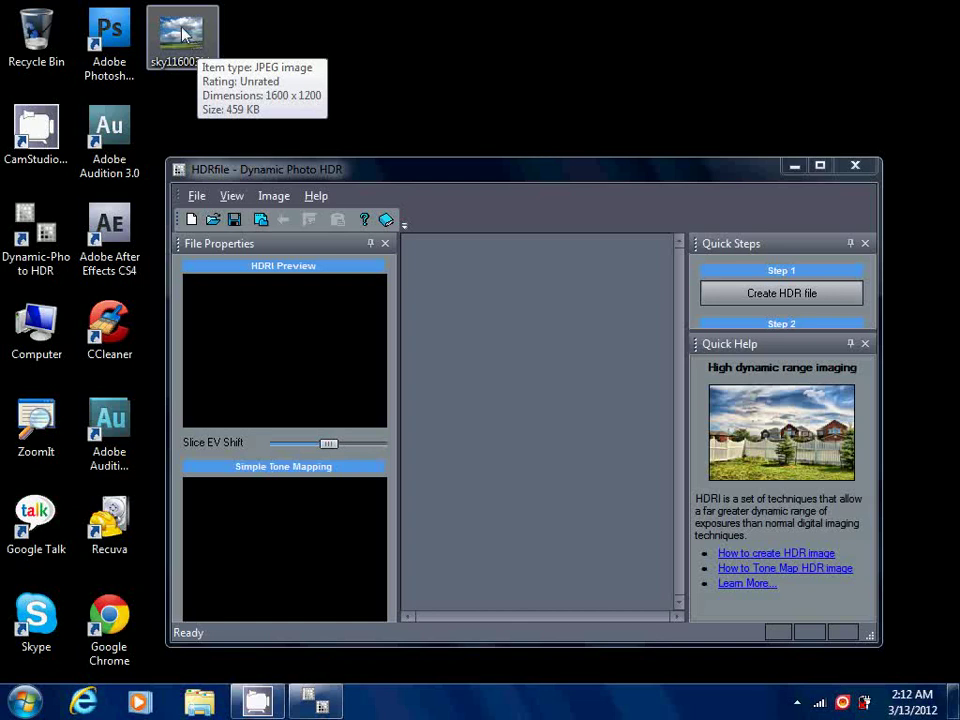
drag(181, 34, 517, 384)
Load sky116003bh as the HDR source, preview Auto-Adaptive, settle on Eye-Catching, recalculate and accept.
drag(553, 441, 553, 441)
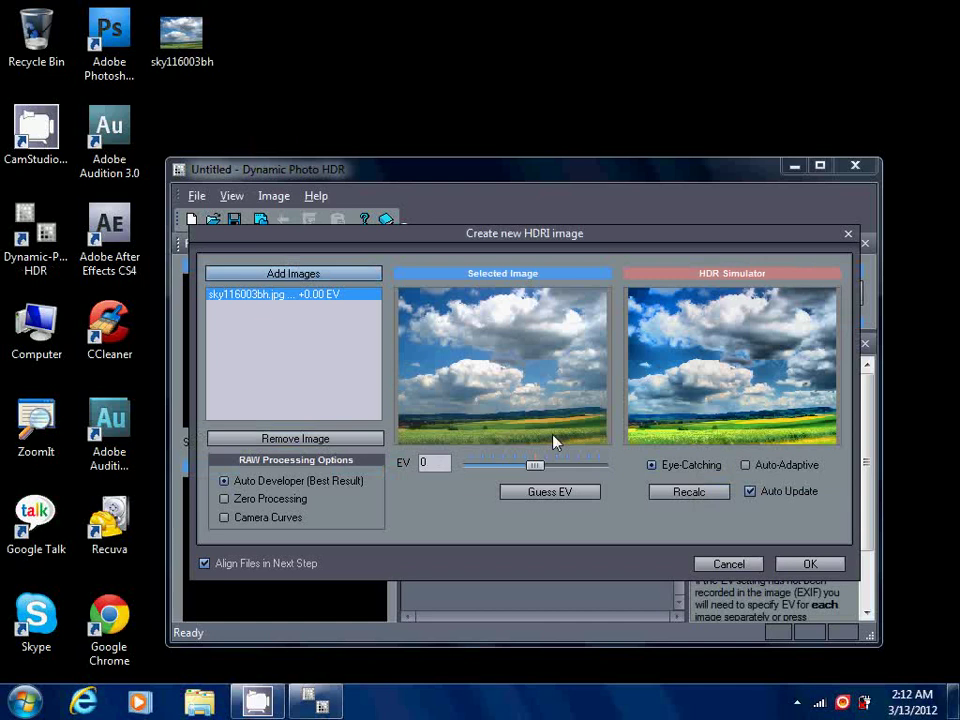
click(746, 465)
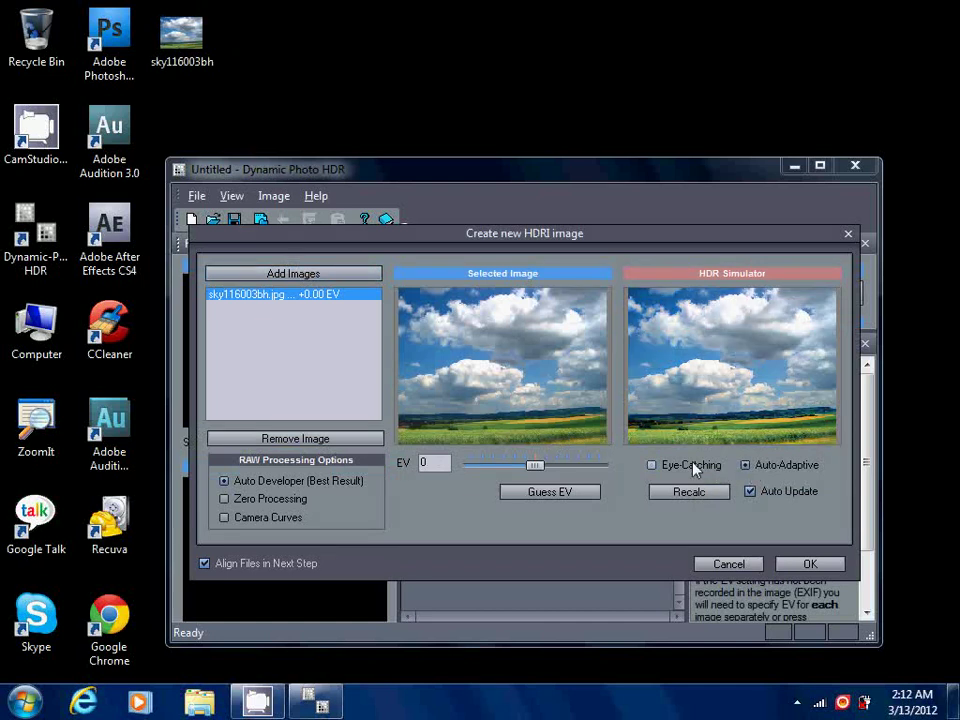
click(705, 466)
click(709, 491)
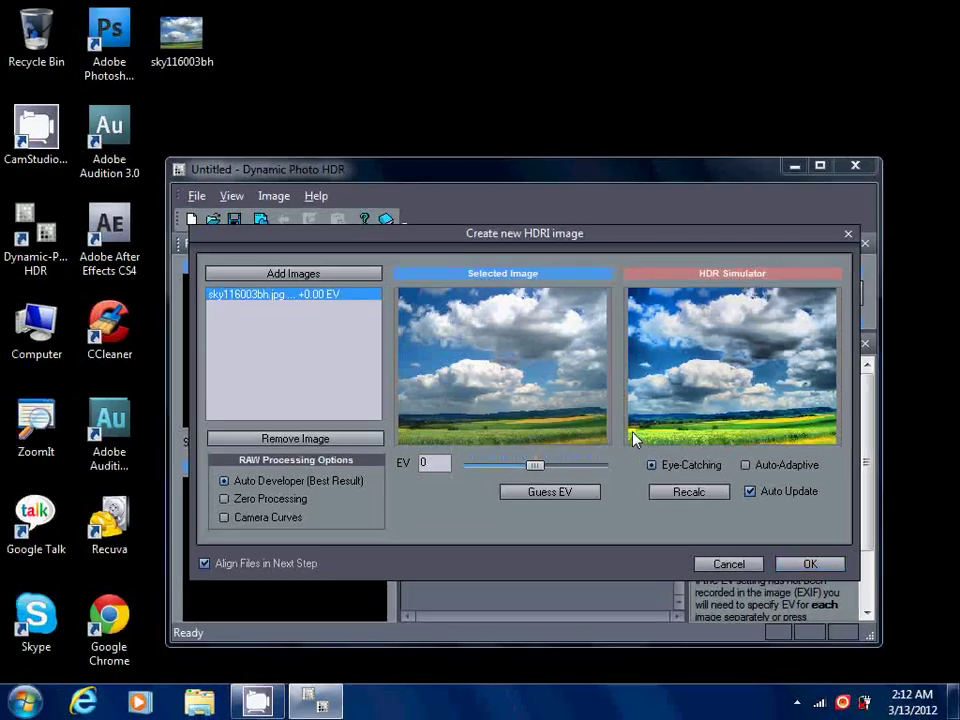
click(806, 564)
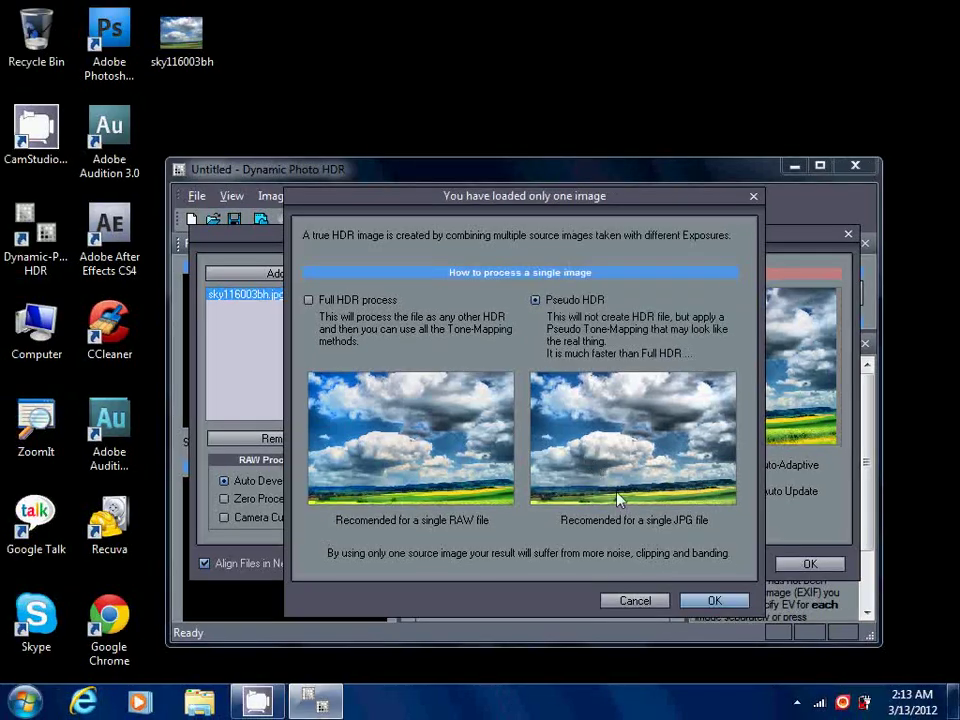
Keep Pseudo HDR selected for the single JPG and continue.
click(712, 600)
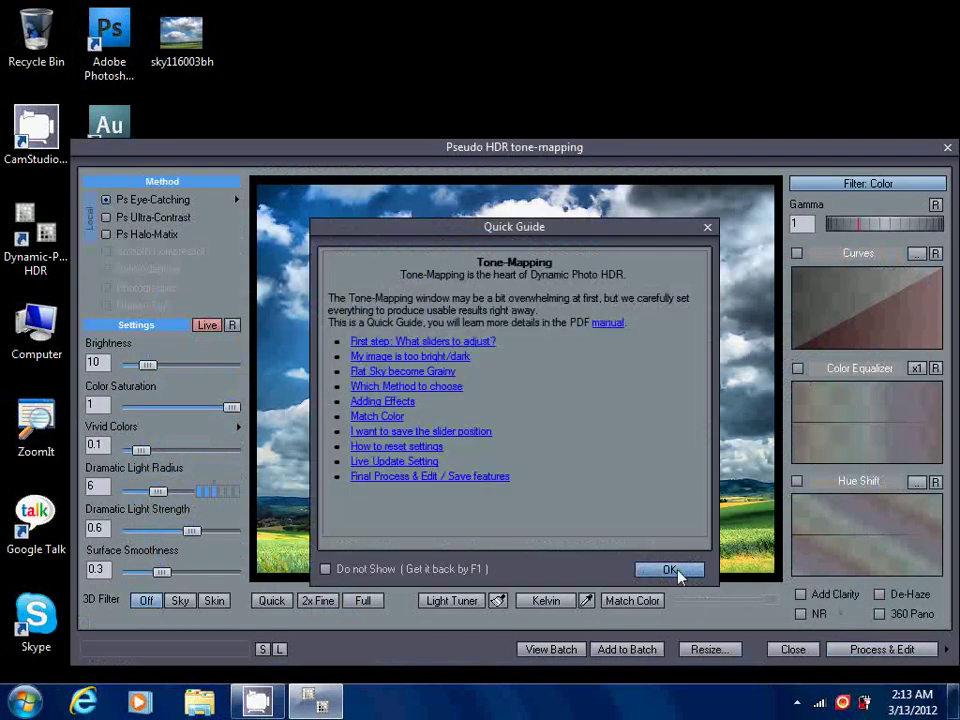
Set saturation 0.68, Vivid Colors 0.17, light radius 5.78, strength 0.46, smoothness 0.22, and apply.
click(671, 570)
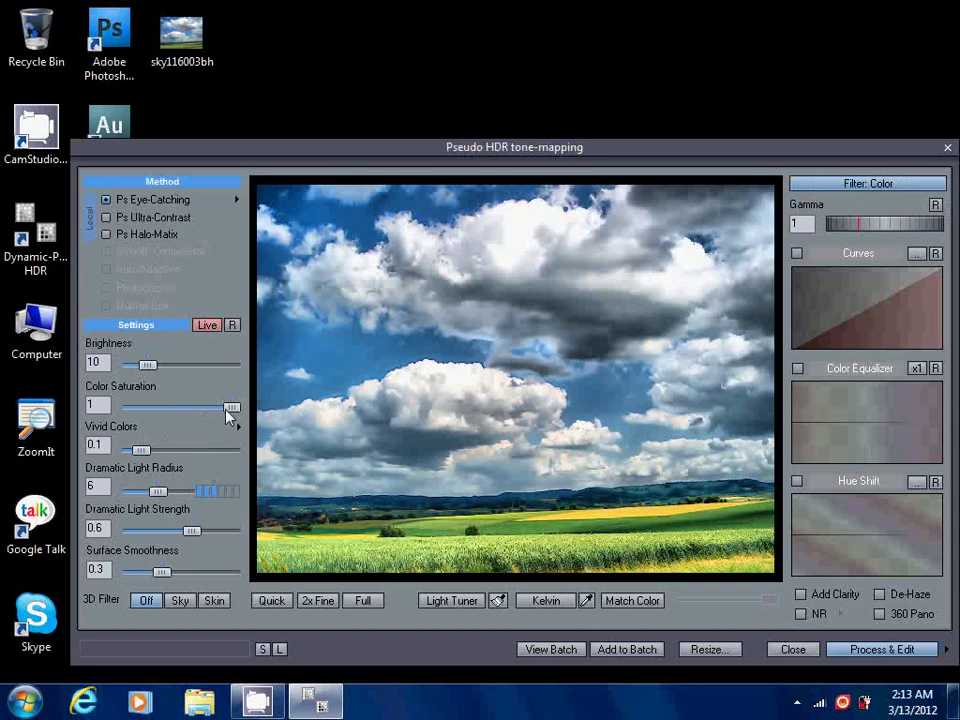
drag(232, 410, 203, 410)
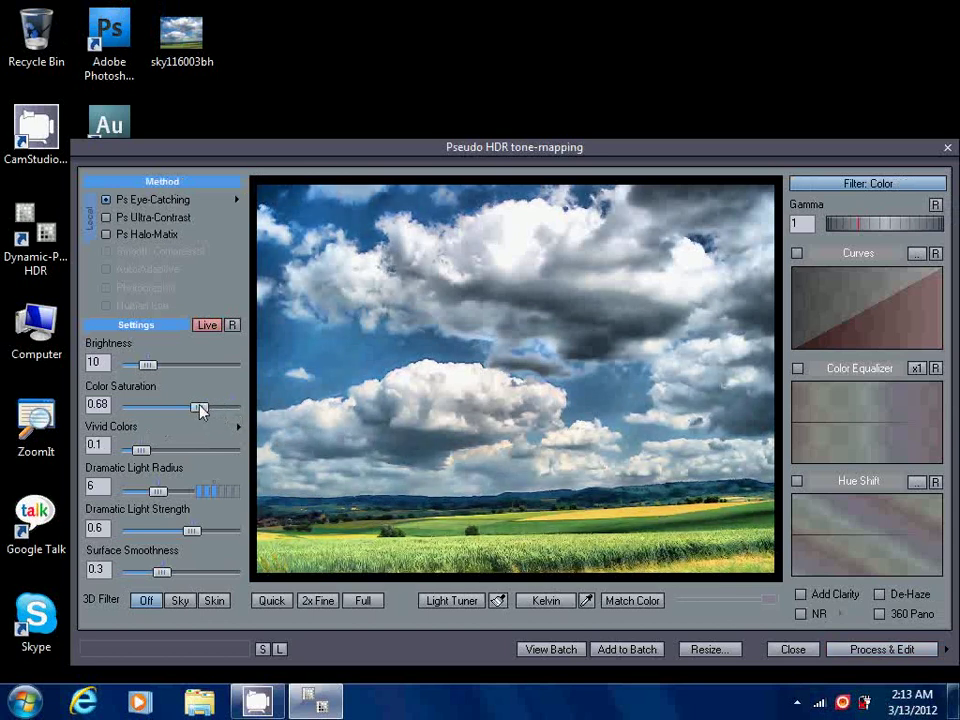
mouse_move(144, 450)
mouse_down()
mouse_move(197, 453)
mouse_move(149, 452)
mouse_up()
drag(157, 491, 153, 492)
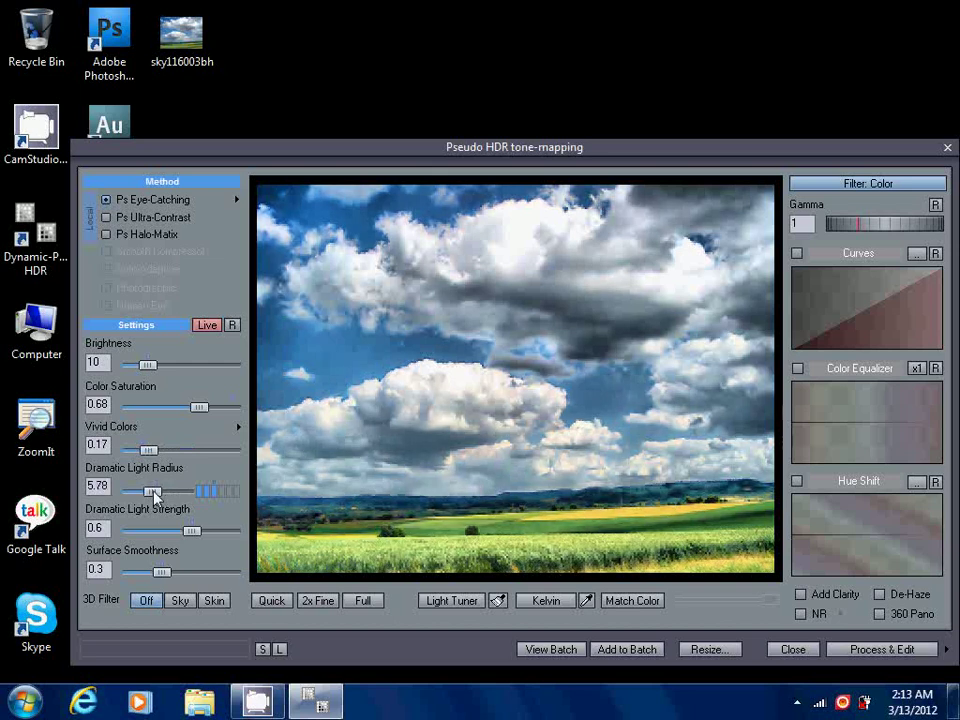
drag(190, 530, 177, 532)
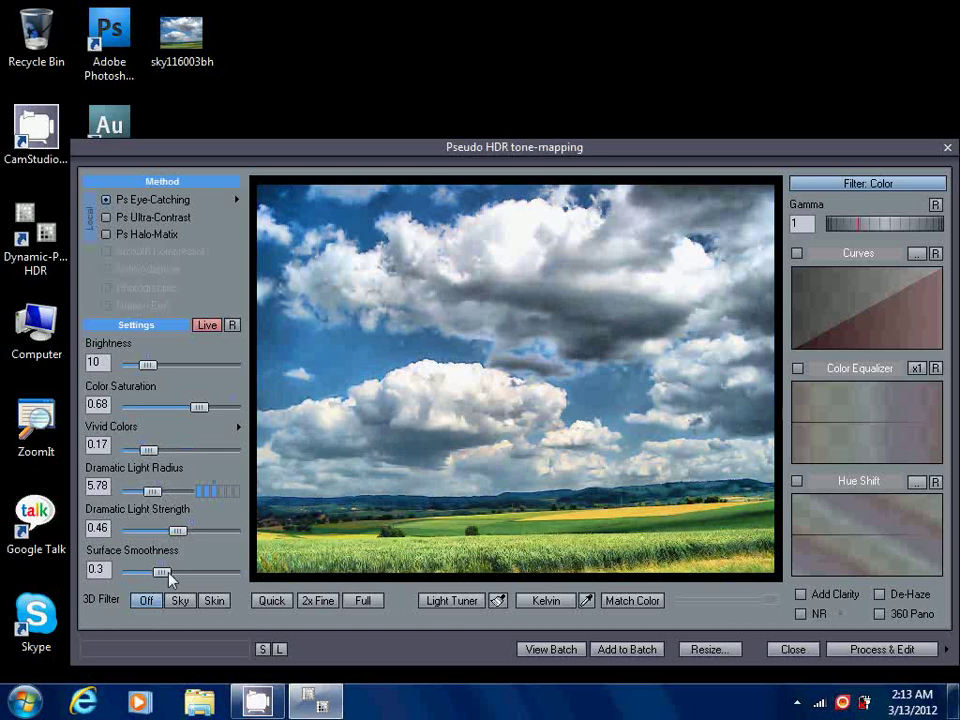
drag(167, 579, 155, 577)
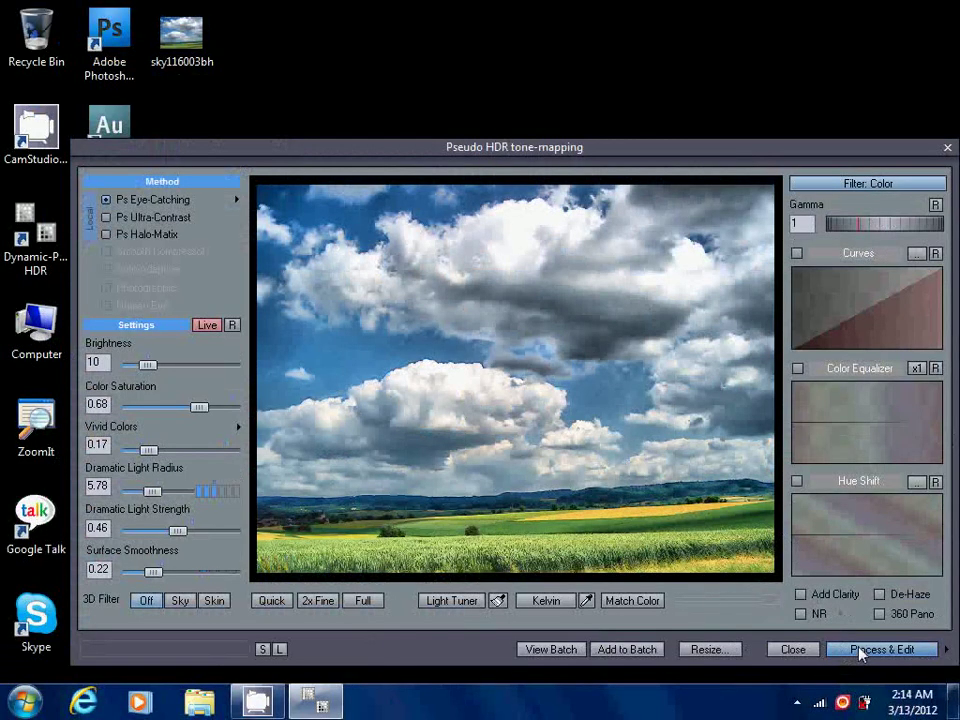
click(805, 609)
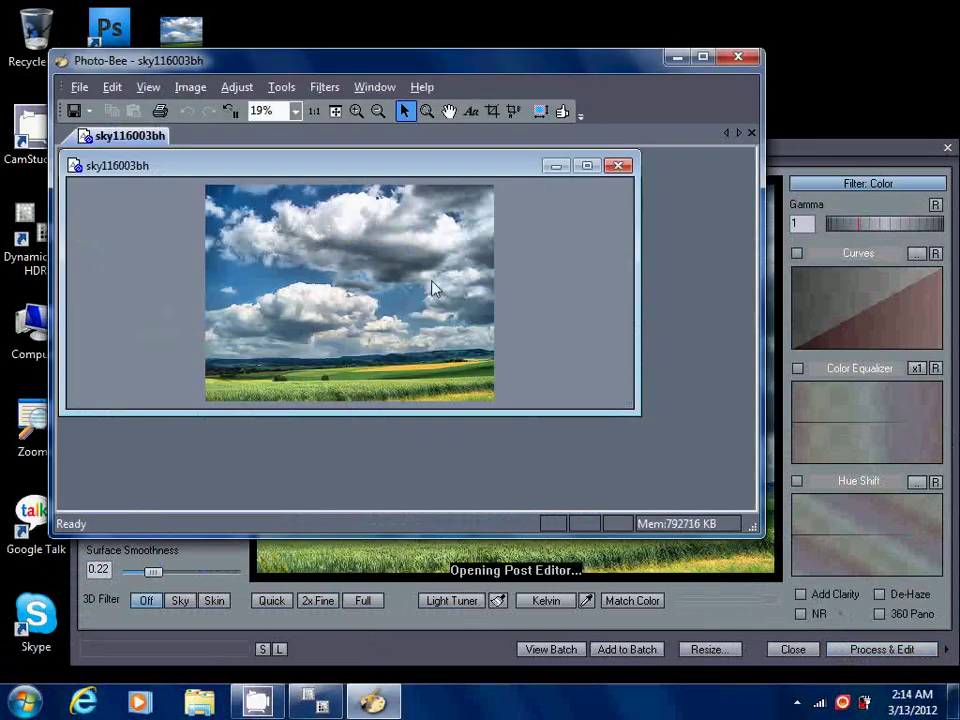
Save the image via Save As as a JPEG file named HDR.
click(80, 88)
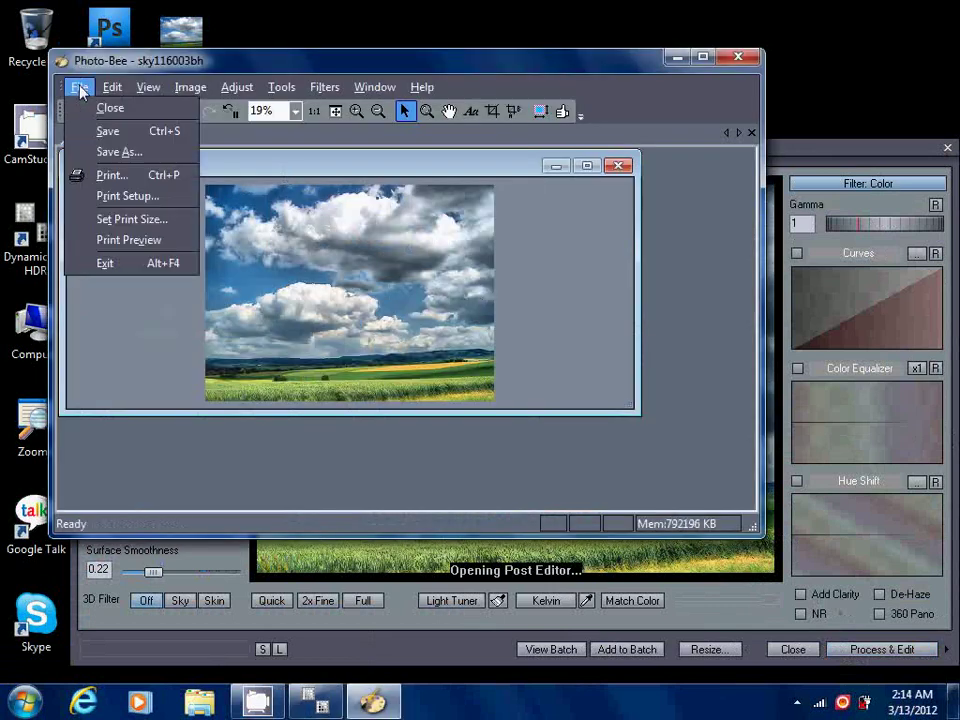
click(112, 152)
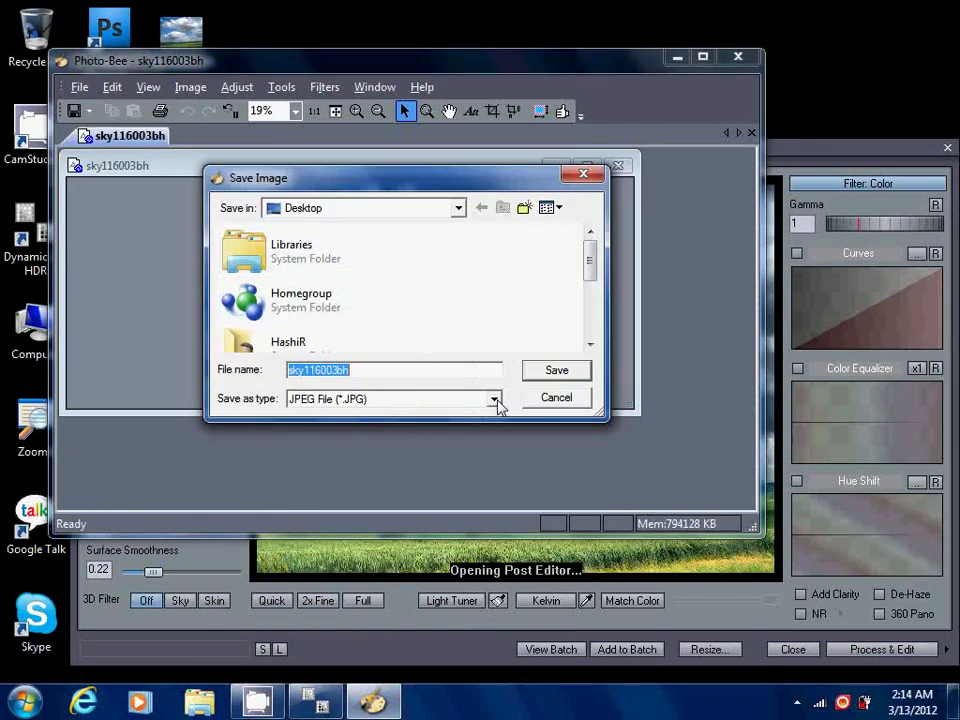
click(494, 400)
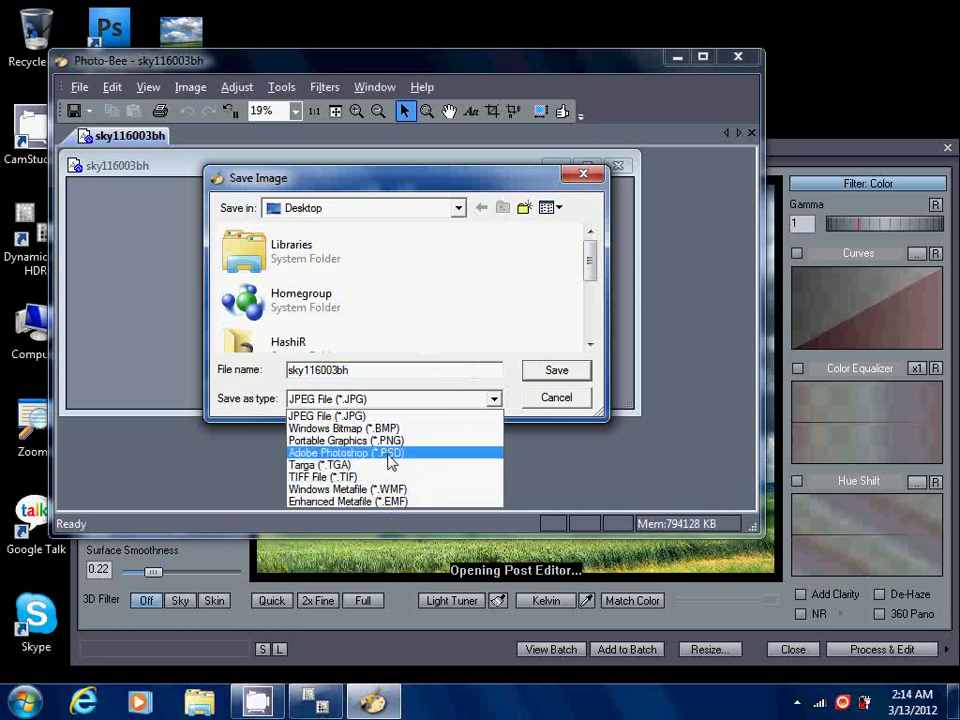
click(407, 417)
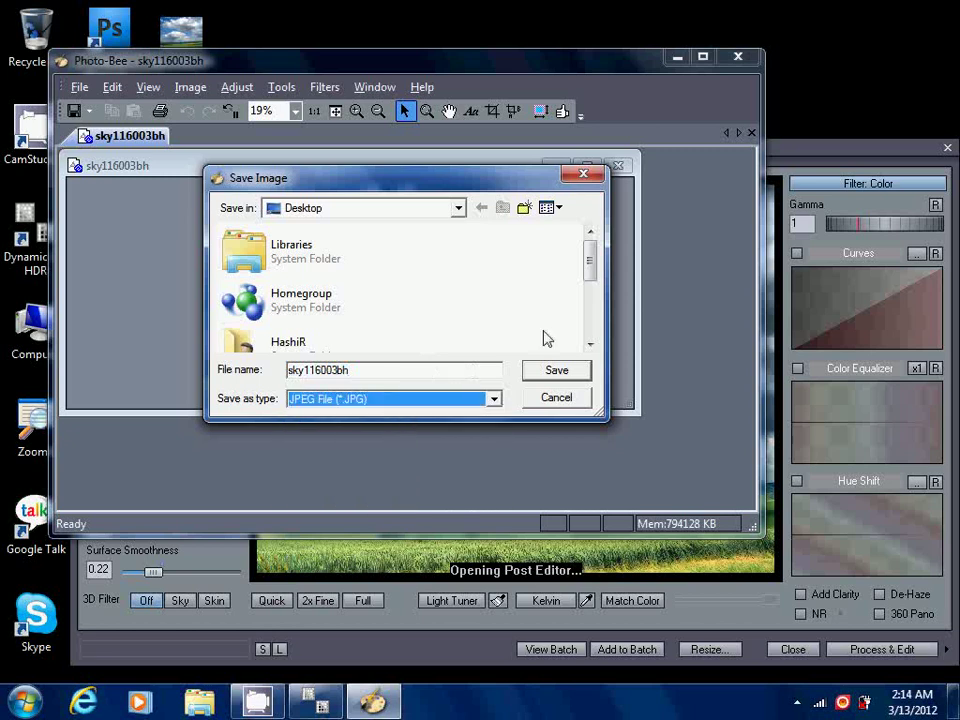
click(350, 367)
key(ctrl+a)
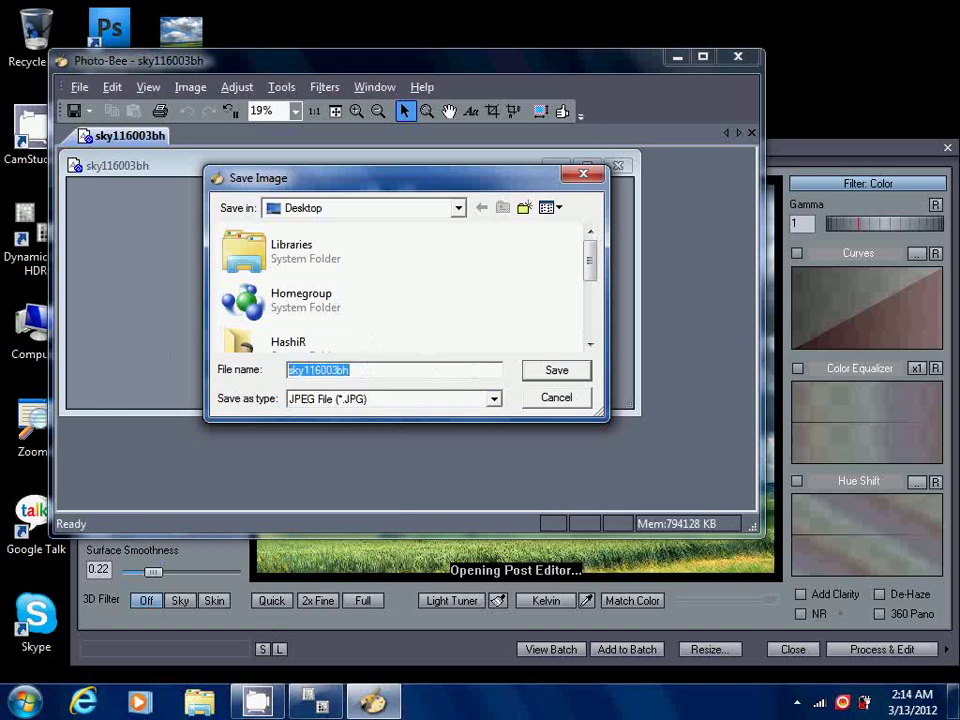
text(HDR)
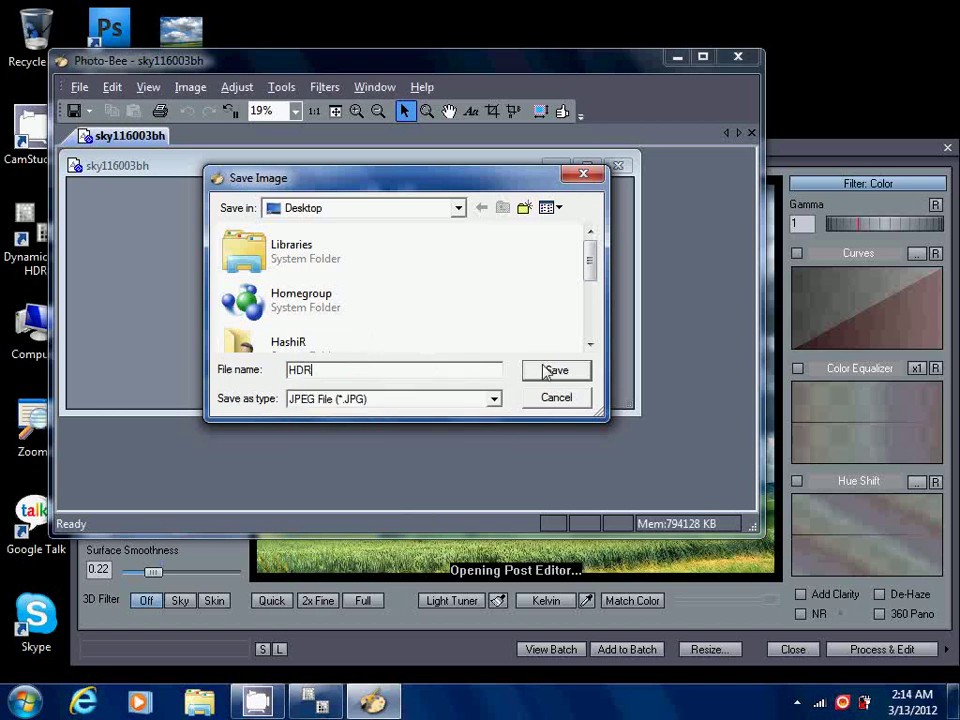
click(546, 372)
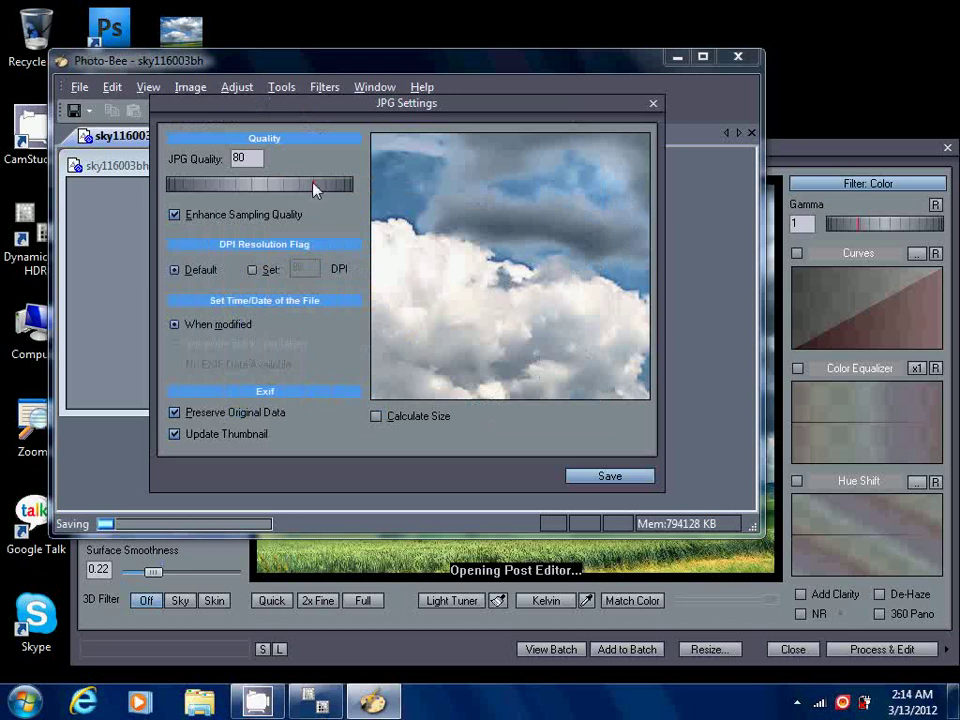
Set the JPG quality to 85, finish saving, and close the image.
mouse_move(316, 190)
mouse_down()
mouse_move(296, 193)
mouse_move(314, 183)
mouse_move(319, 191)
mouse_up()
drag(322, 192, 325, 193)
click(628, 477)
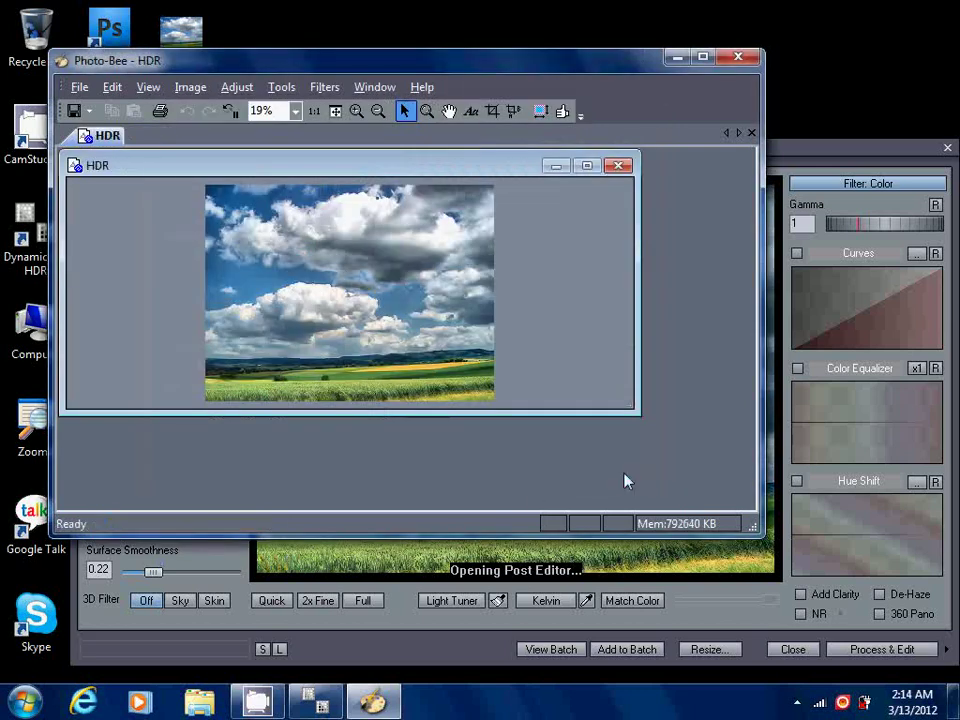
click(728, 60)
Close the Pseudo HDR window and Dynamic Photo HDR, then open sky116003bh in the photo viewer.
click(948, 149)
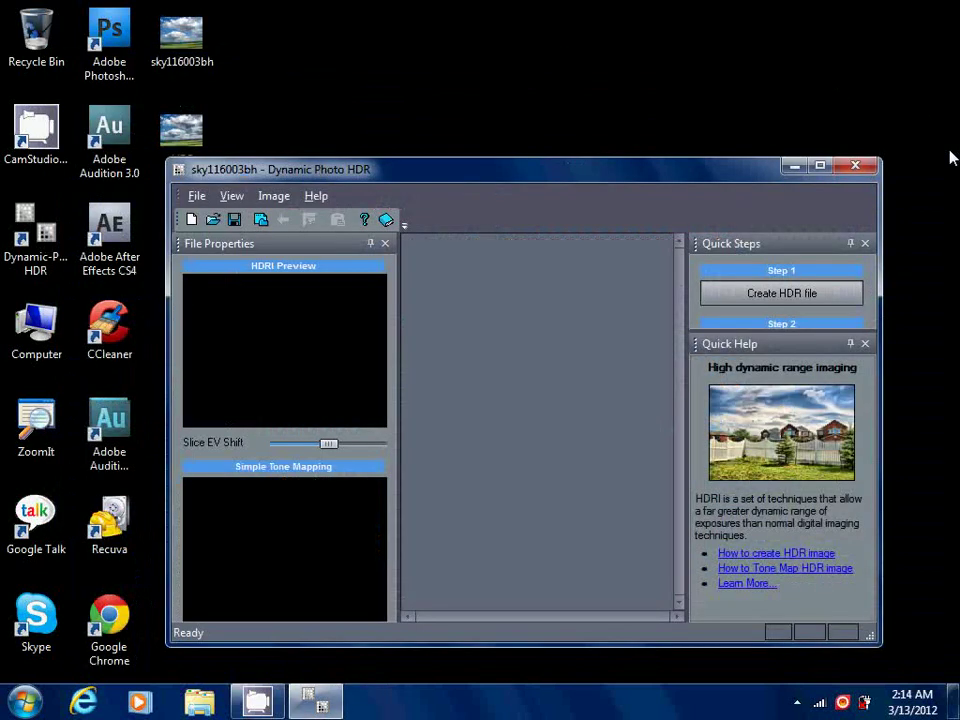
click(858, 162)
click(182, 135)
double_click(181, 40)
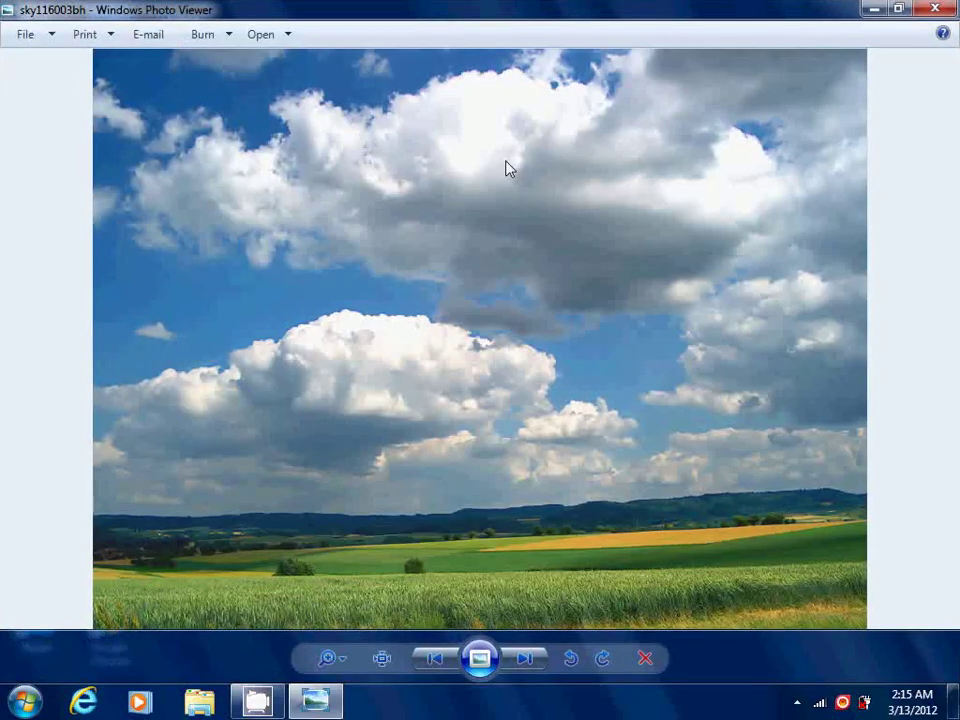
Flip between the original photo and the HDR image, ending on HDR, then close the viewer.
key(Right)
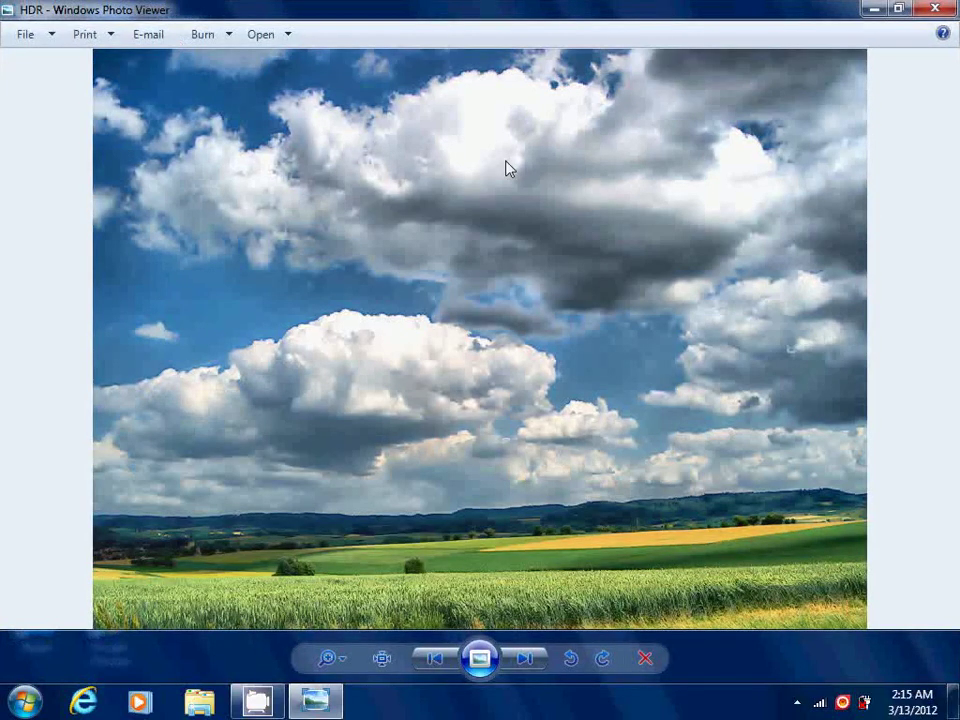
key(Left)
key(Right)
key(Left)
key(Right)
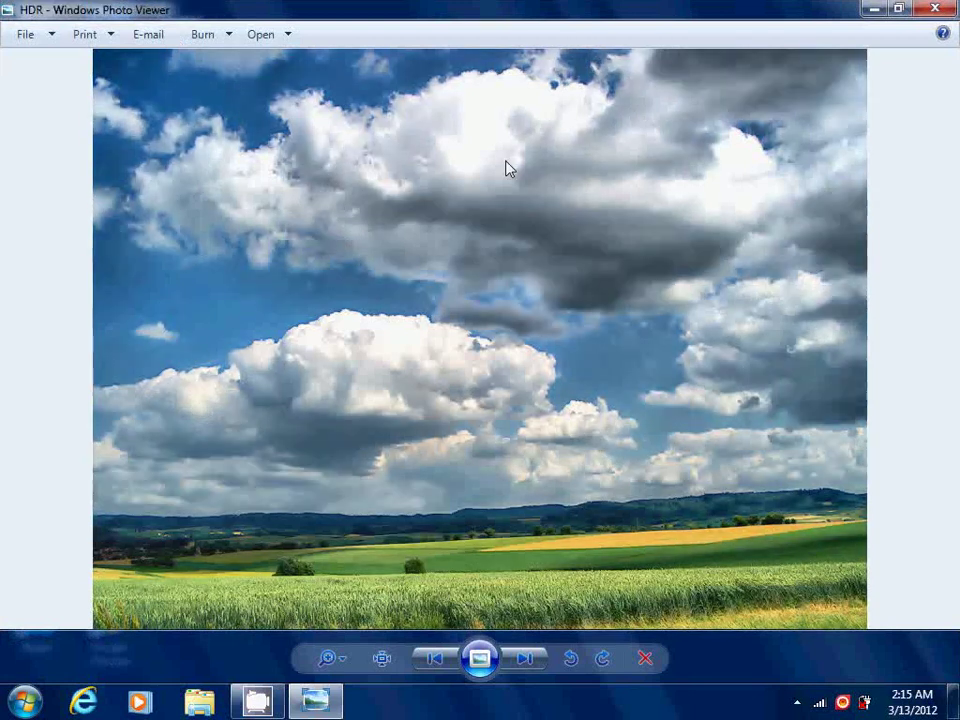
click(954, 9)
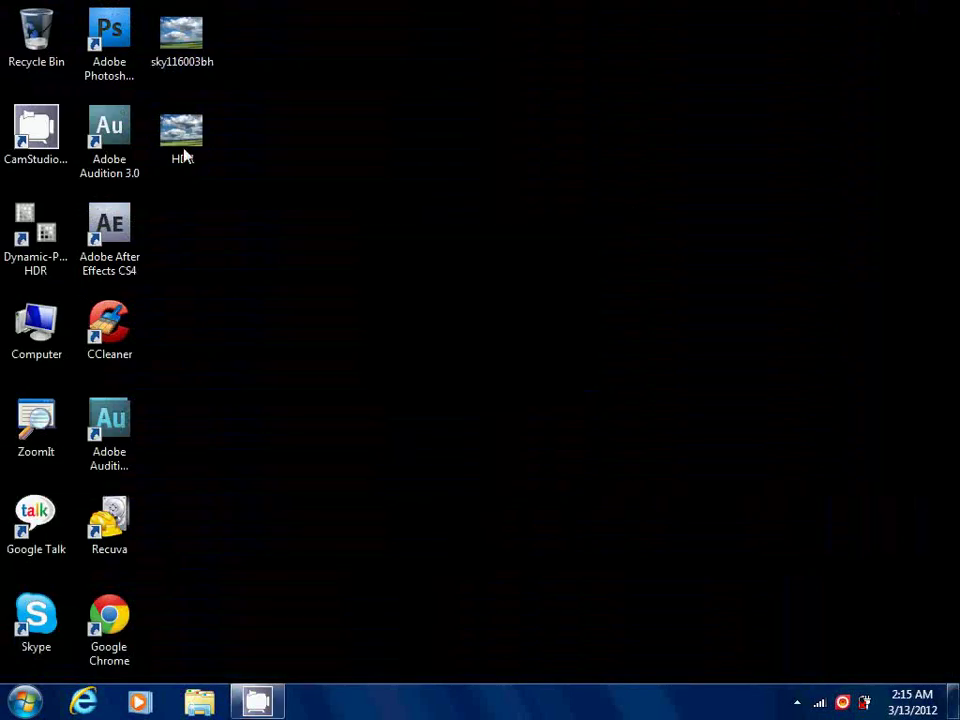
Select and deselect desktop icons, leaving the HDR and sky116003bh files visible on the desktop.
drag(369, 280, 534, 381)
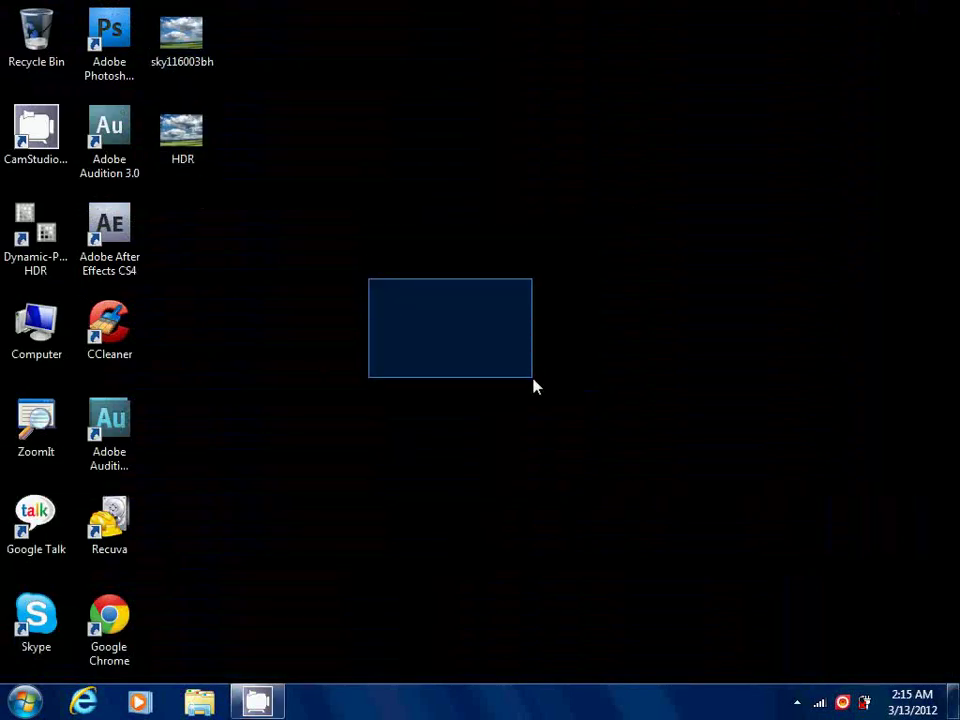
click(37, 270)
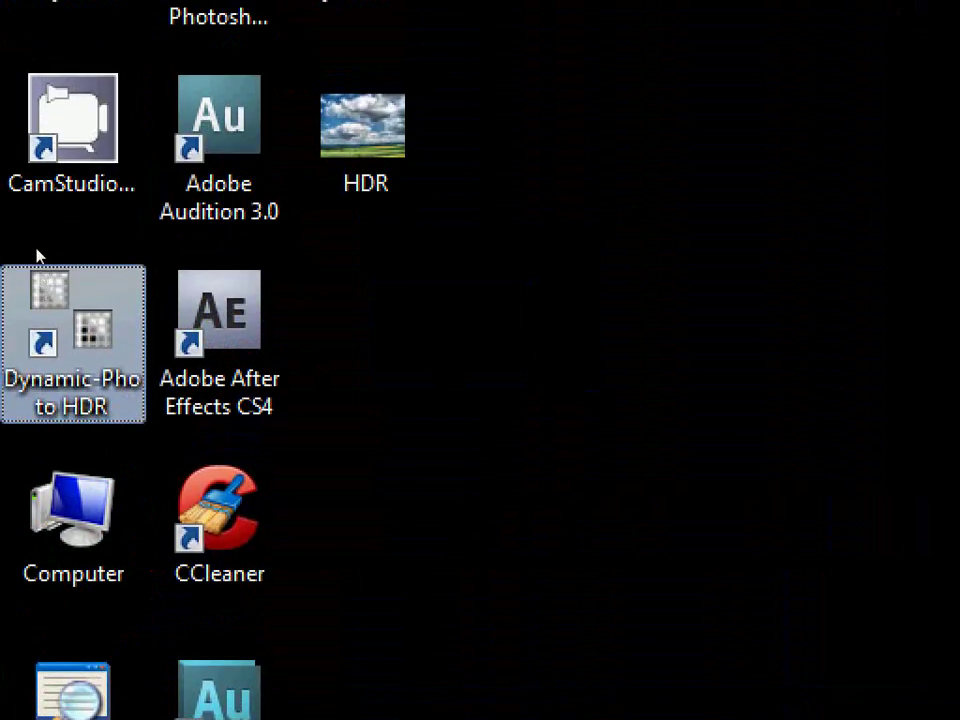
click(463, 425)
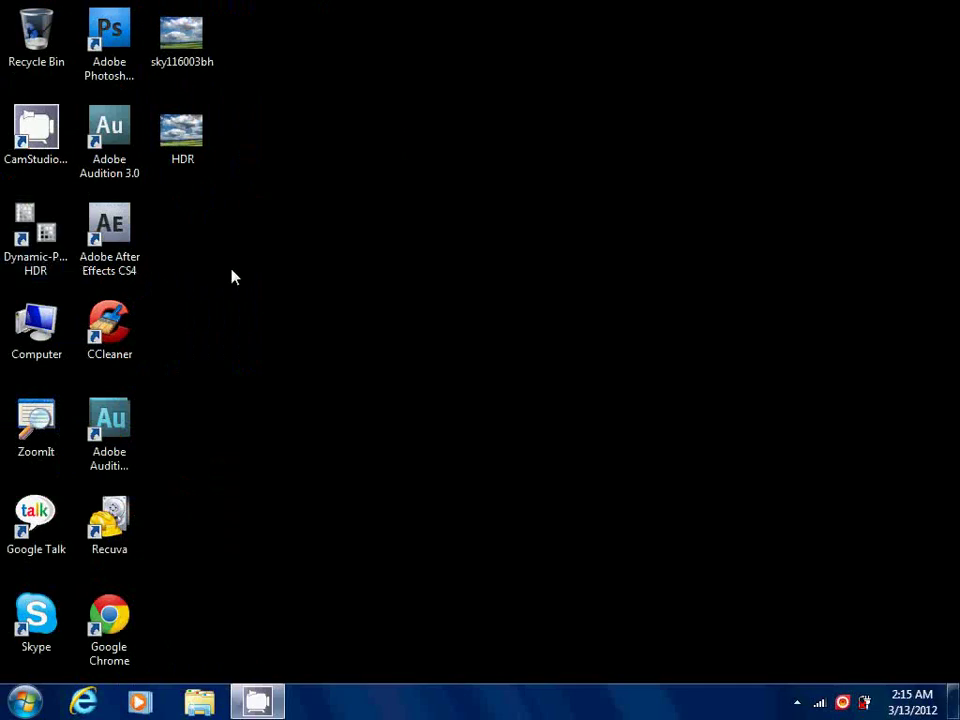
drag(279, 249, 645, 403)
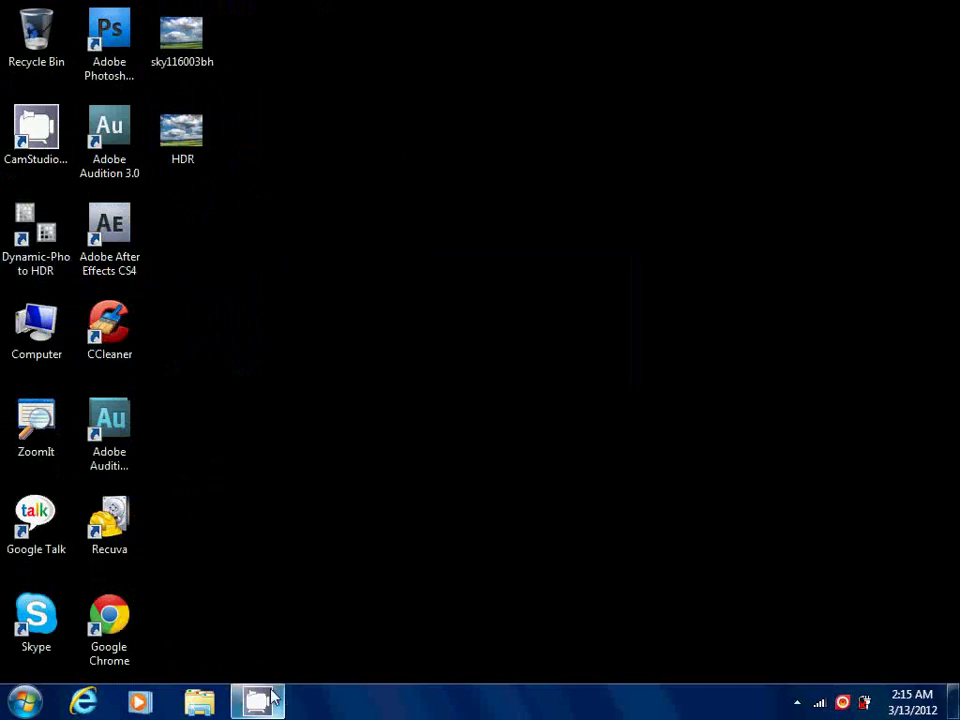
mouse_move(283, 700)
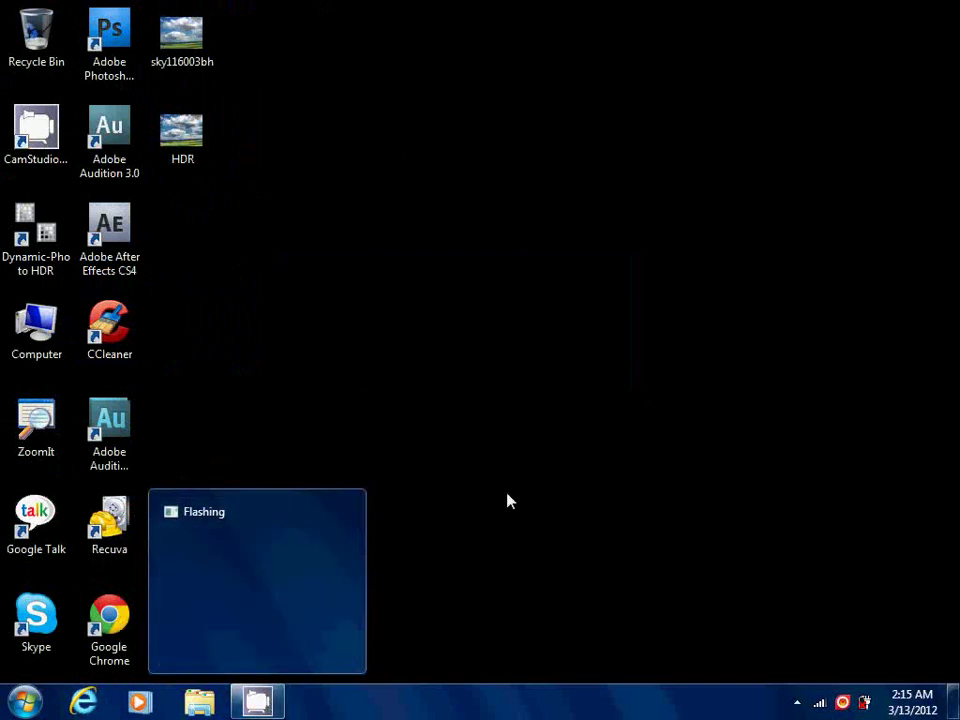